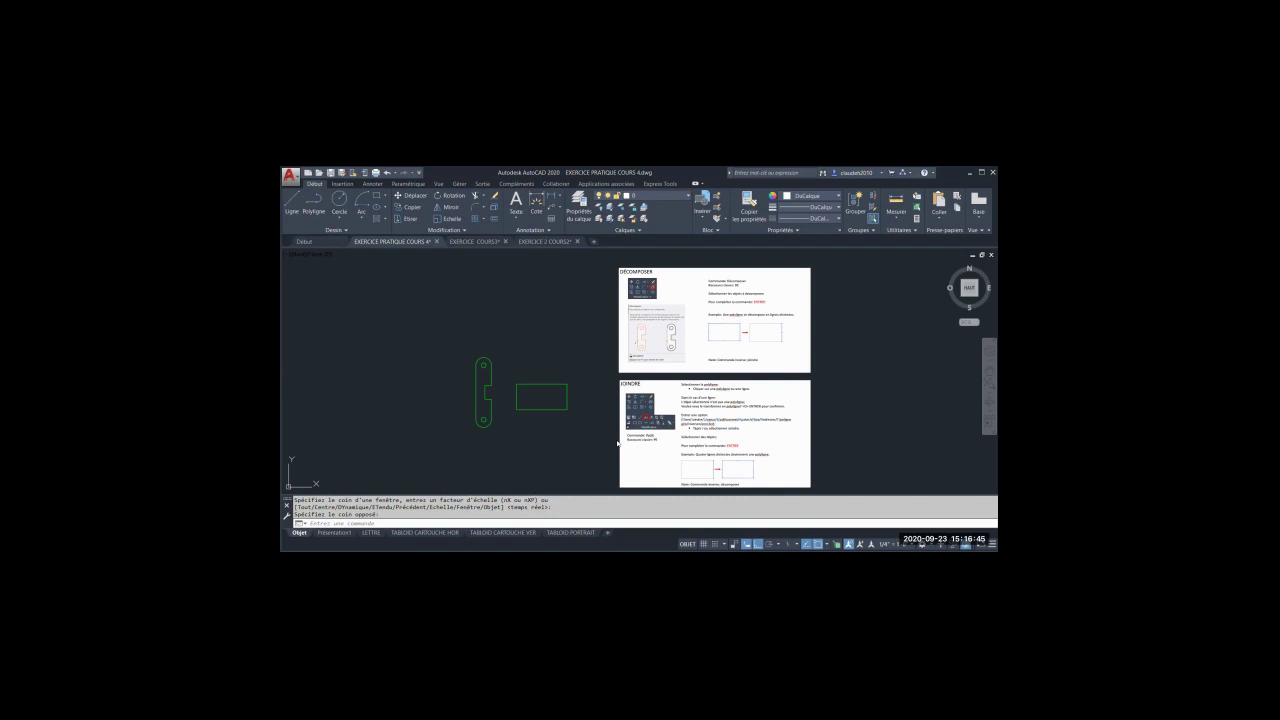
Step: Compare the rectangle with the upper edge of the notched plate to check which one is a single polyline
{"action": "left_click", "coordinate": [540, 386]}
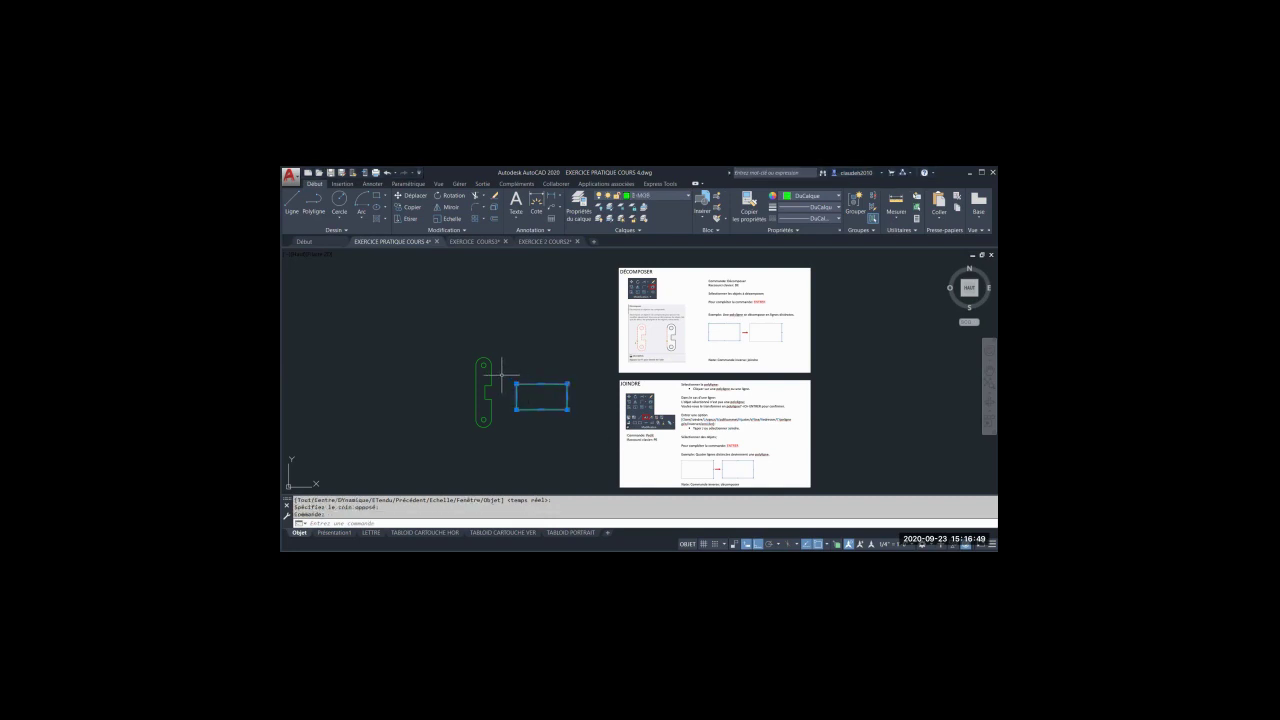
{"action": "left_click", "coordinate": [490, 372]}
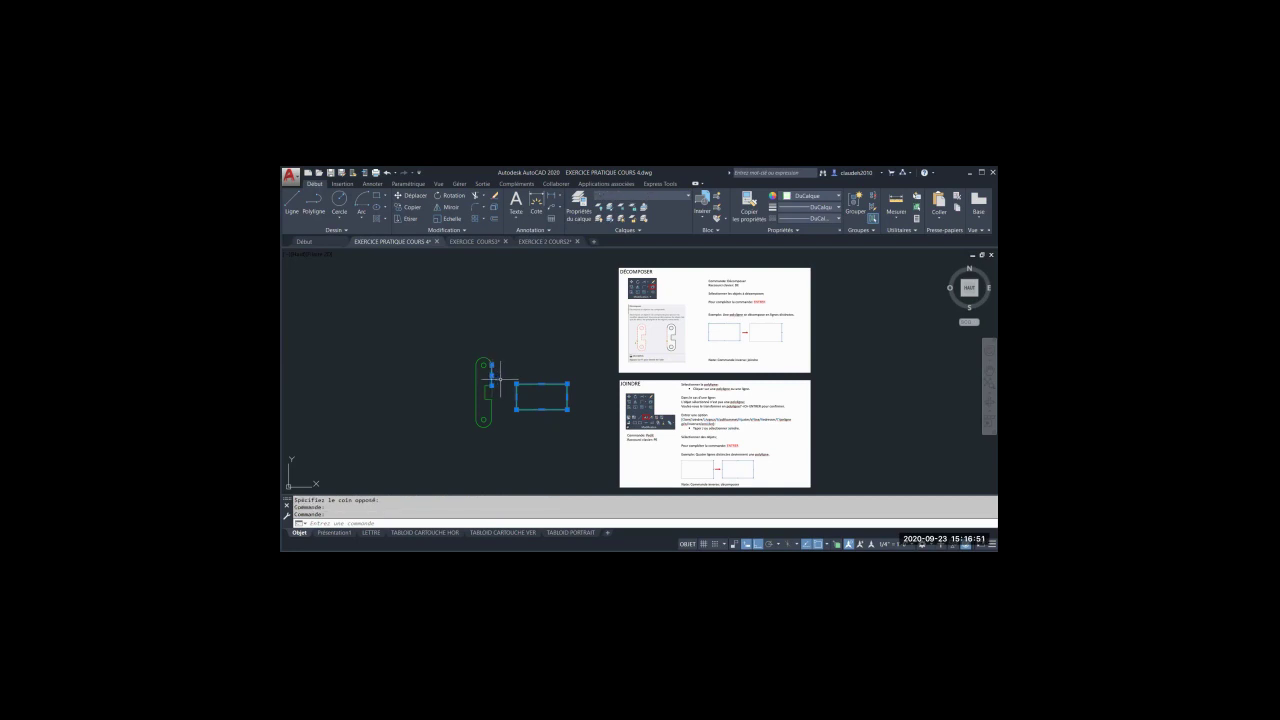
{"action": "key", "text": "Escape"}
{"action": "left_click", "coordinate": [523, 383]}
{"action": "key", "text": "Escape"}
{"action": "left_click", "coordinate": [522, 384]}
{"action": "key", "text": "Escape"}
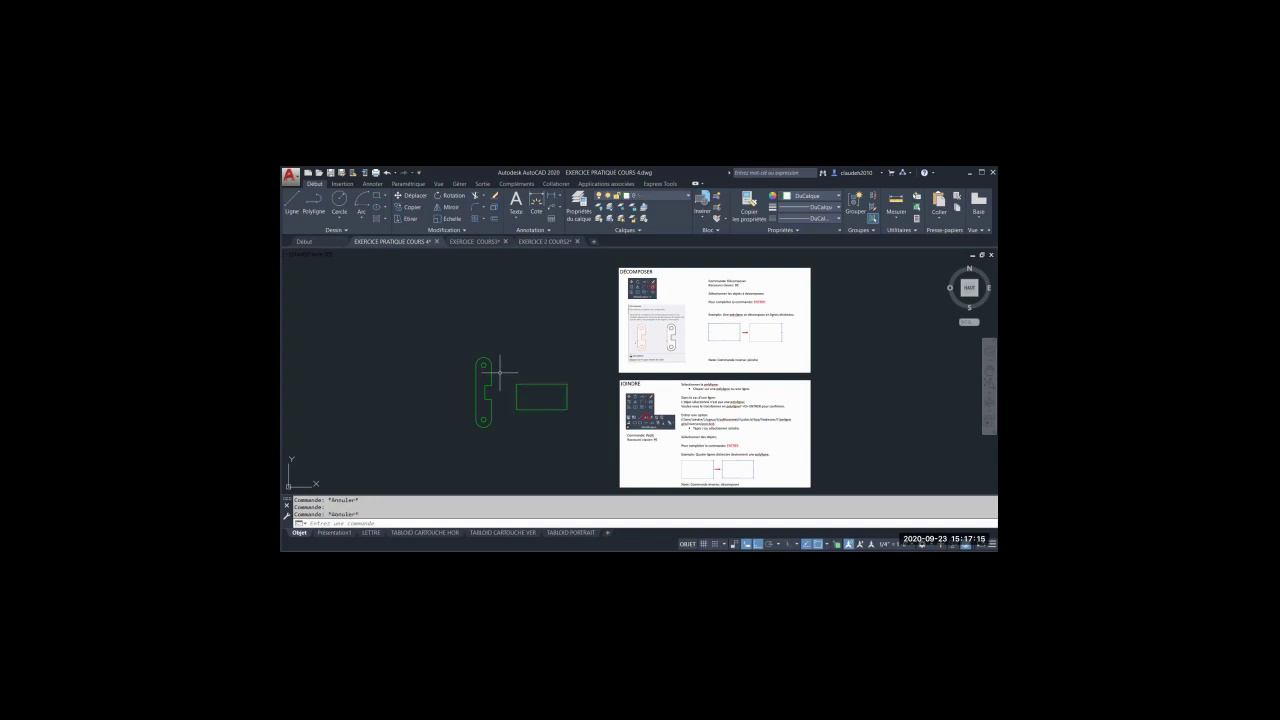
{"action": "left_click", "coordinate": [491, 373]}
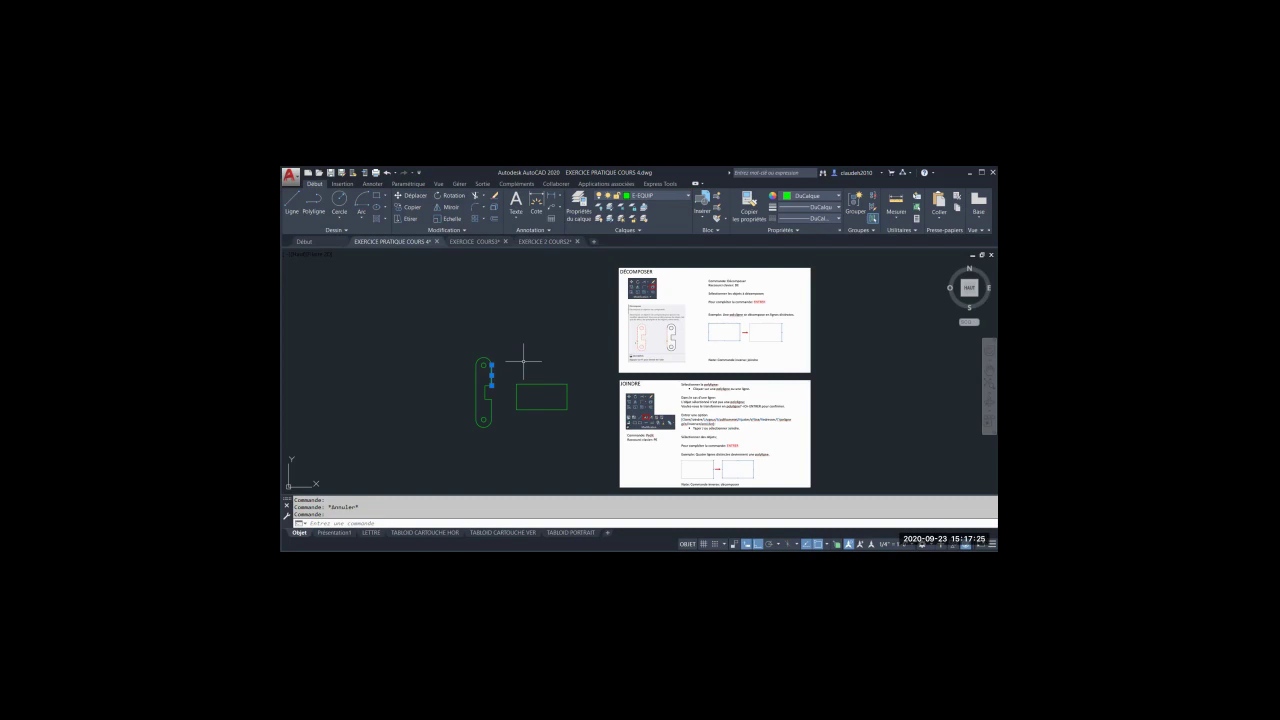
{"action": "key", "text": "Escape"}
Step: Explode the rectangle into separate lines and check its upper and right sides individually
{"action": "left_click", "coordinate": [494, 207]}
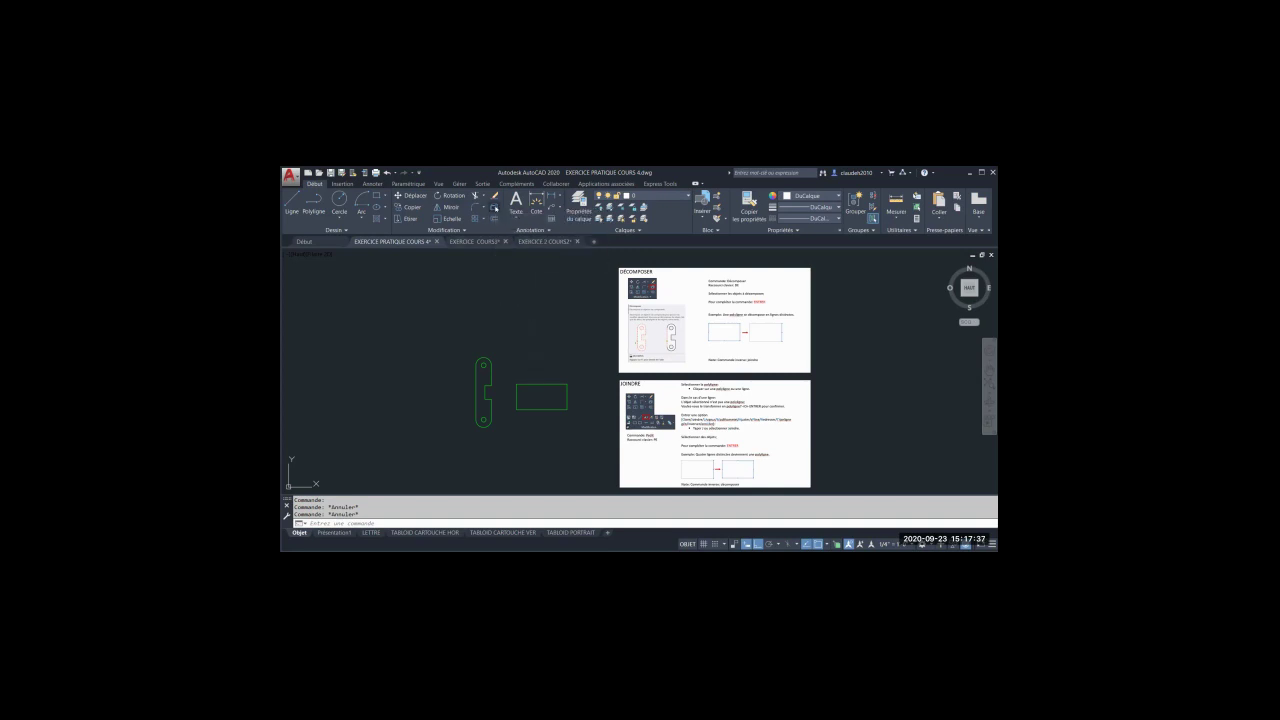
{"action": "left_click", "coordinate": [537, 383]}
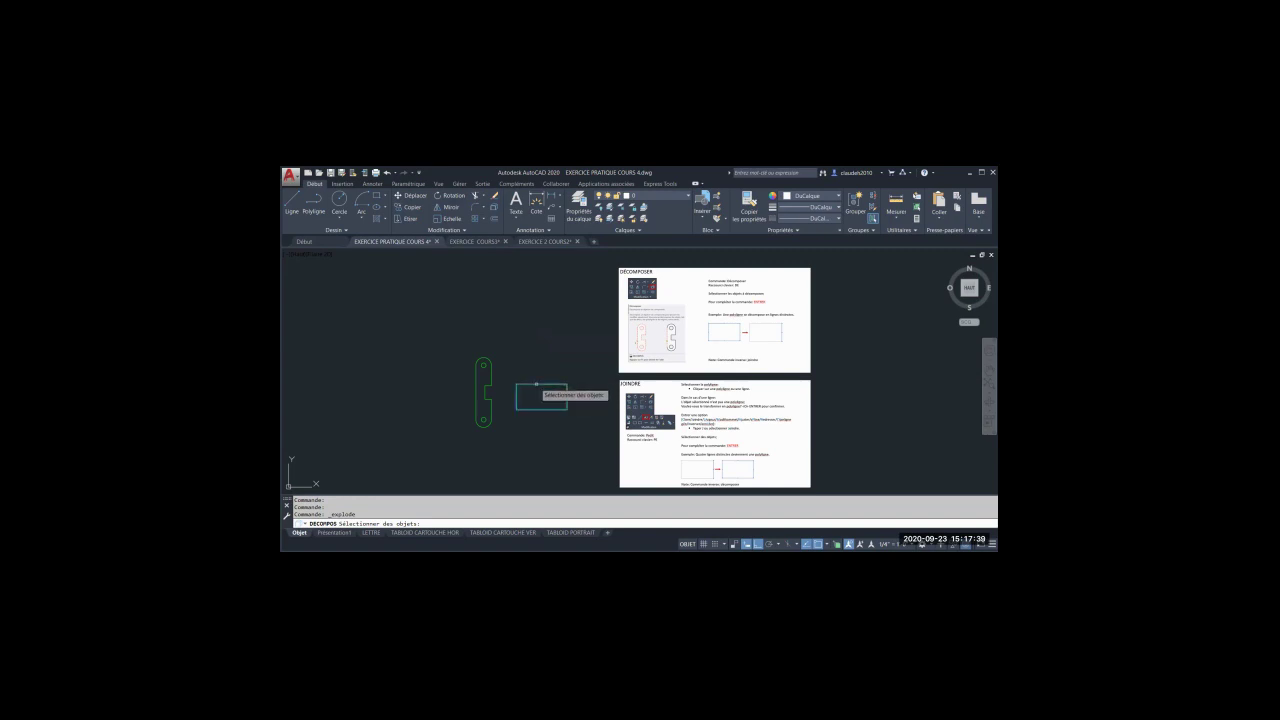
{"action": "key", "text": "Return"}
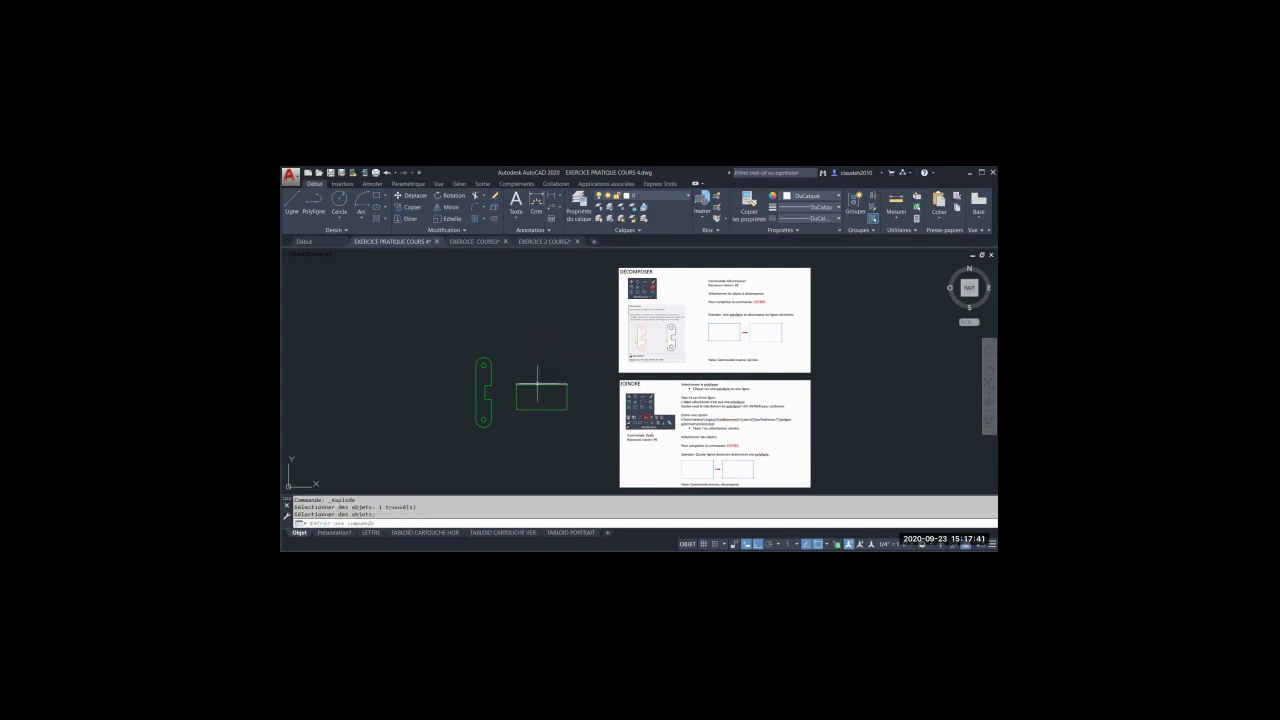
{"action": "left_click", "coordinate": [527, 383]}
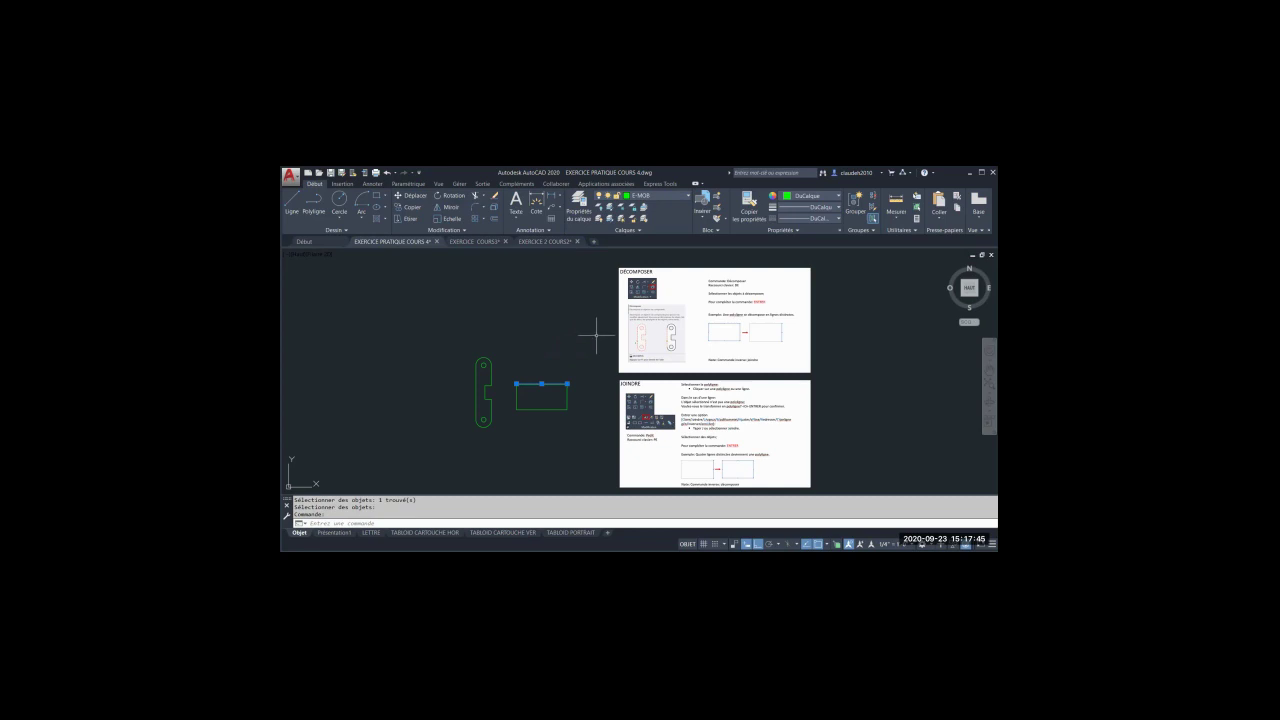
{"action": "key", "text": "Escape"}
{"action": "left_click", "coordinate": [566, 397]}
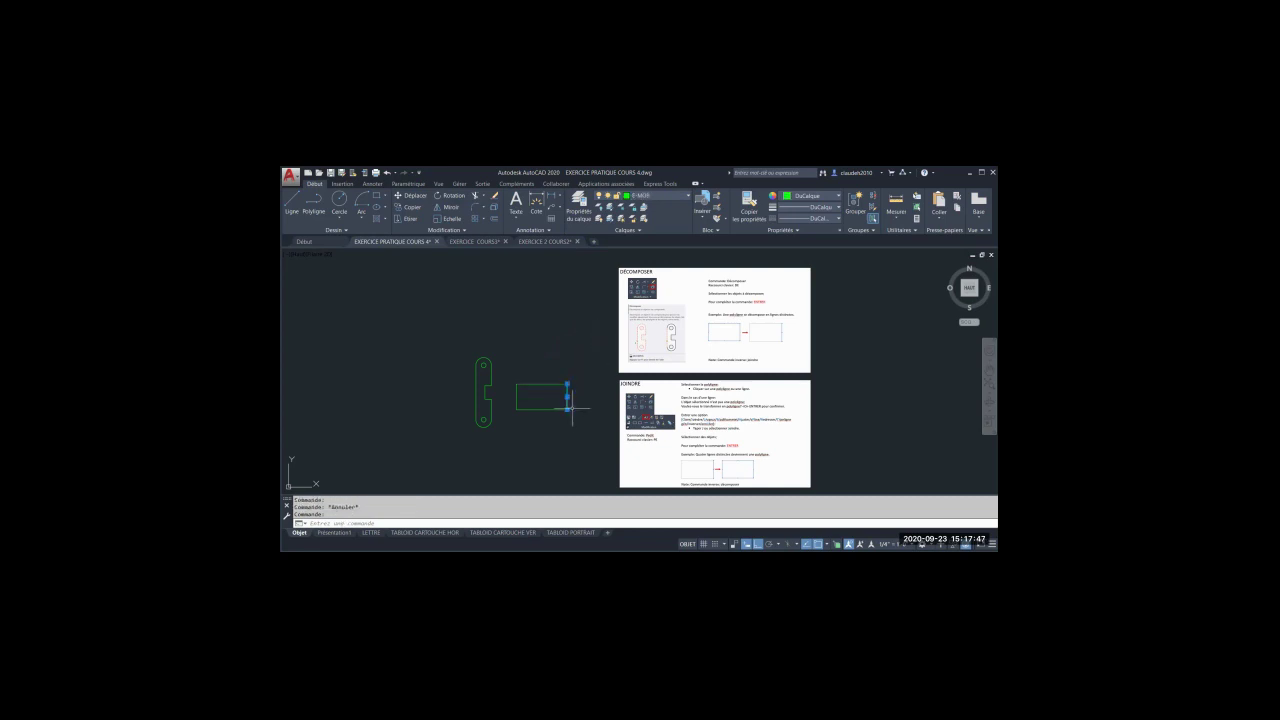
{"action": "key", "text": "Escape"}
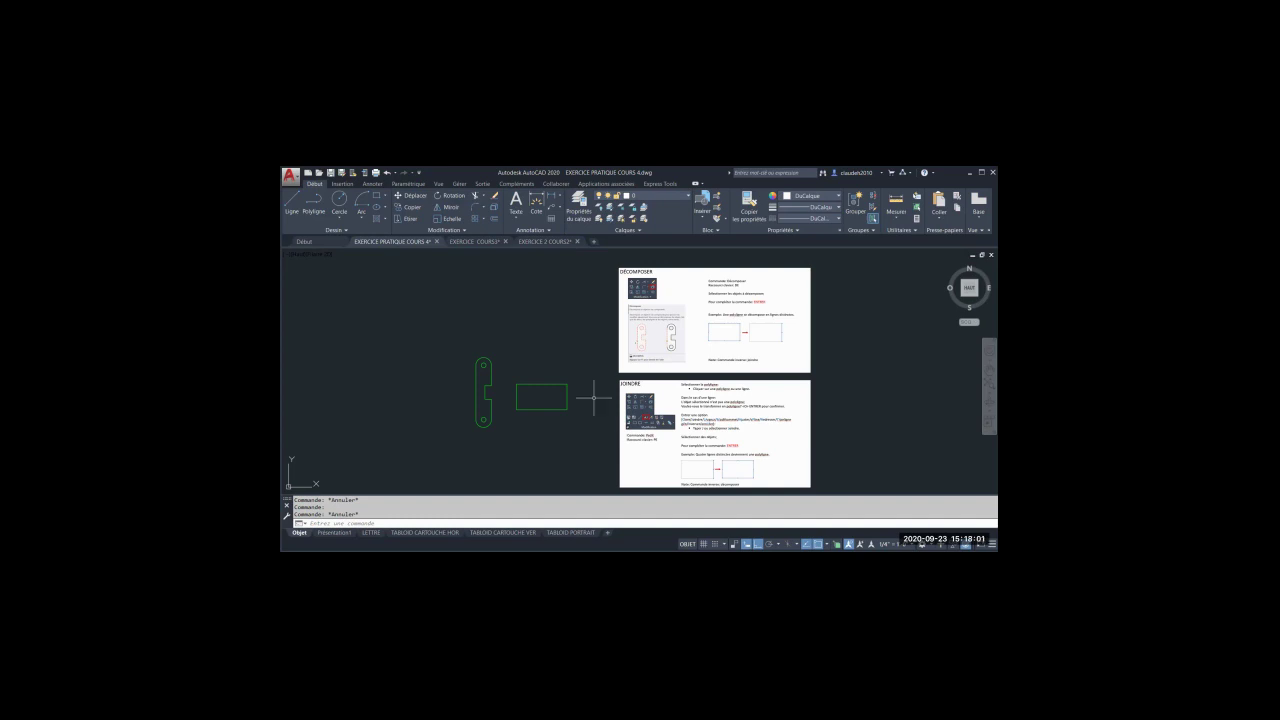
Step: Convert the rectangle's upper line to a polyline with Edit Polyline and join the other sides to it
{"action": "left_click", "coordinate": [465, 231]}
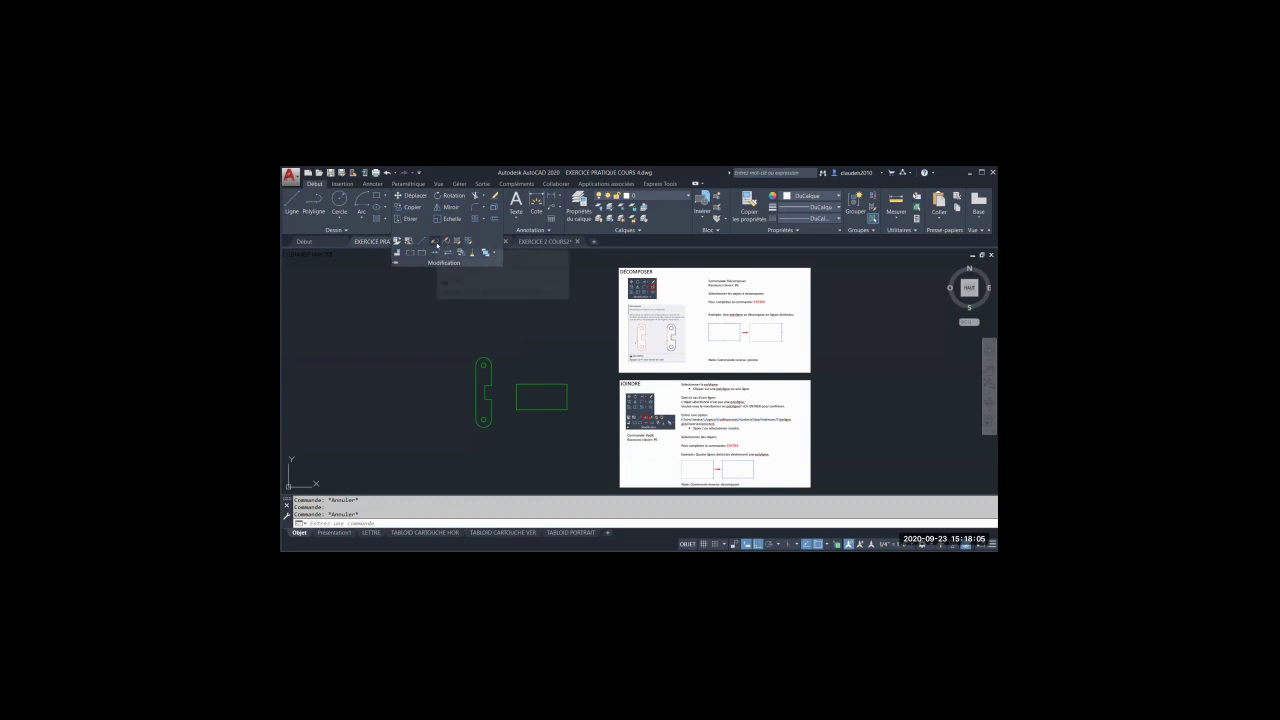
{"action": "left_click", "coordinate": [436, 243]}
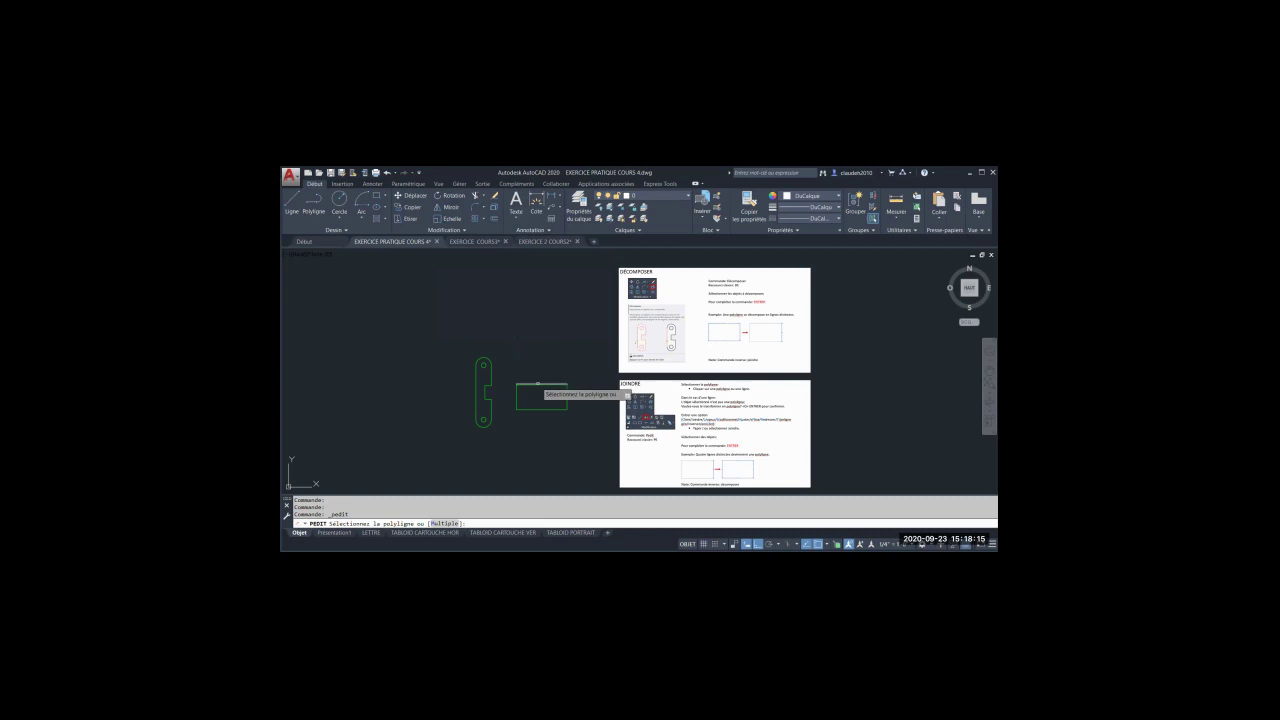
{"action": "left_click", "coordinate": [537, 384]}
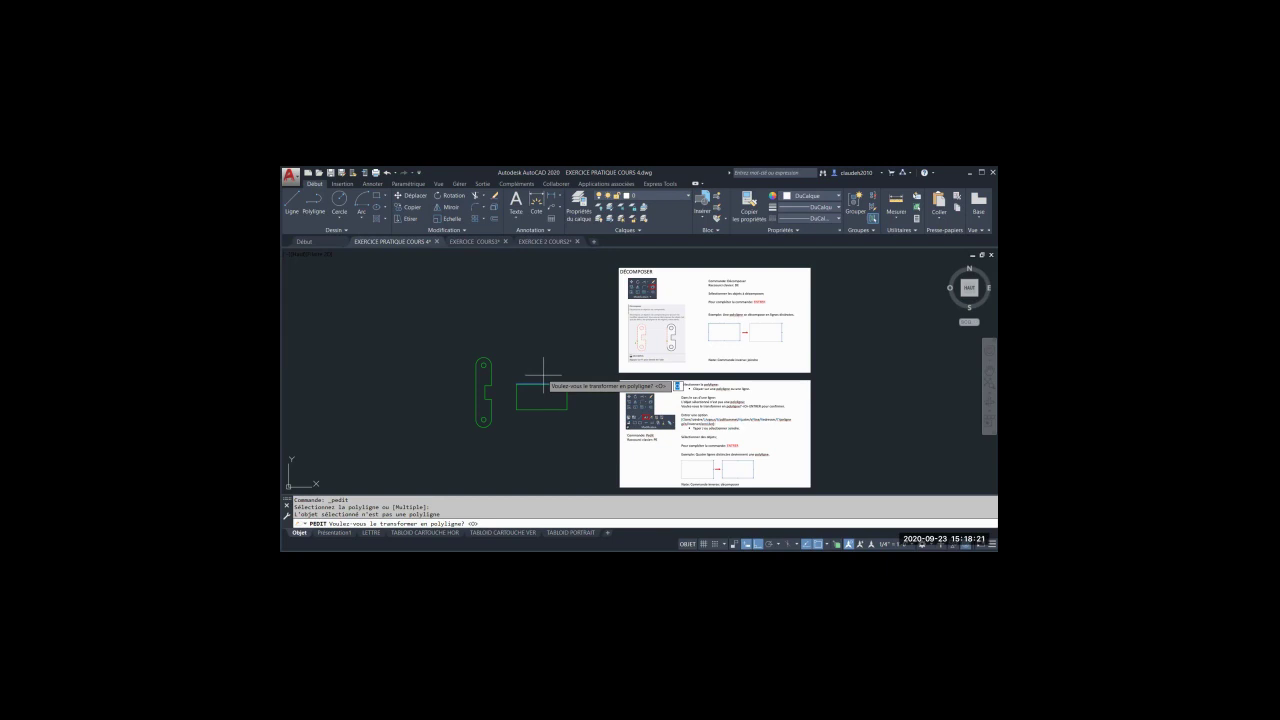
{"action": "key", "text": "Return"}
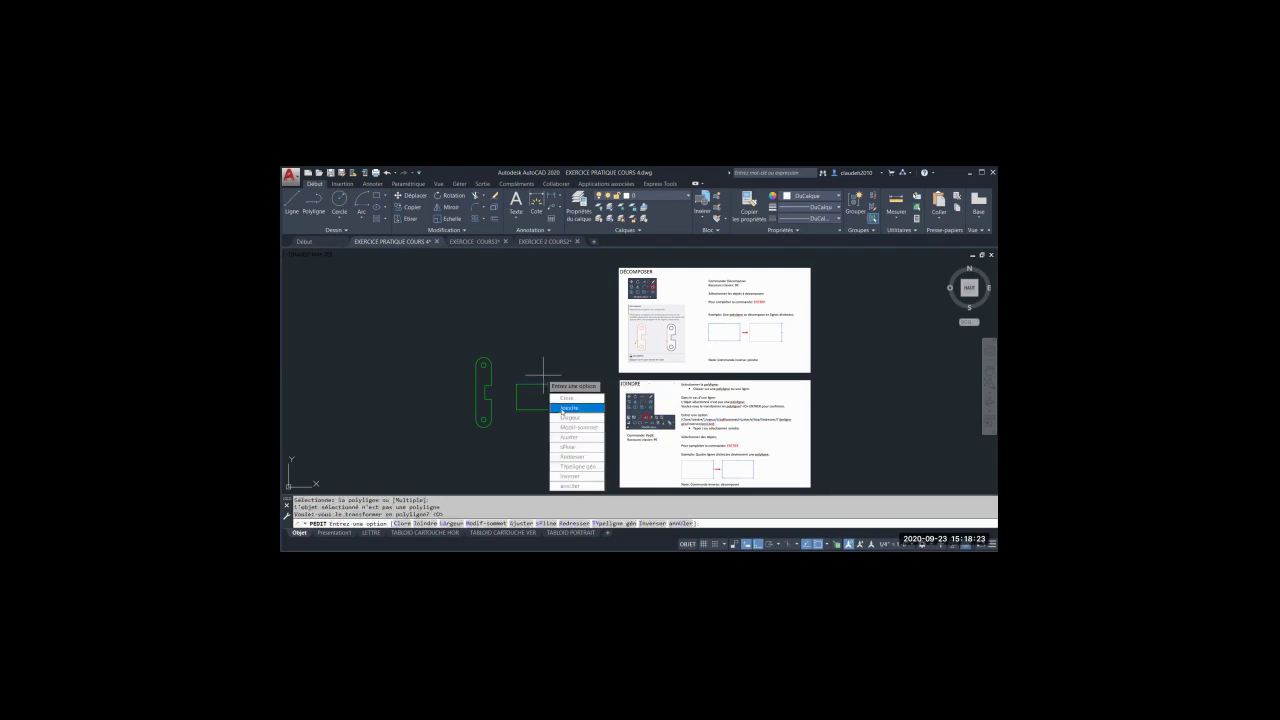
{"action": "left_click", "coordinate": [566, 408]}
{"action": "left_click", "coordinate": [580, 420]}
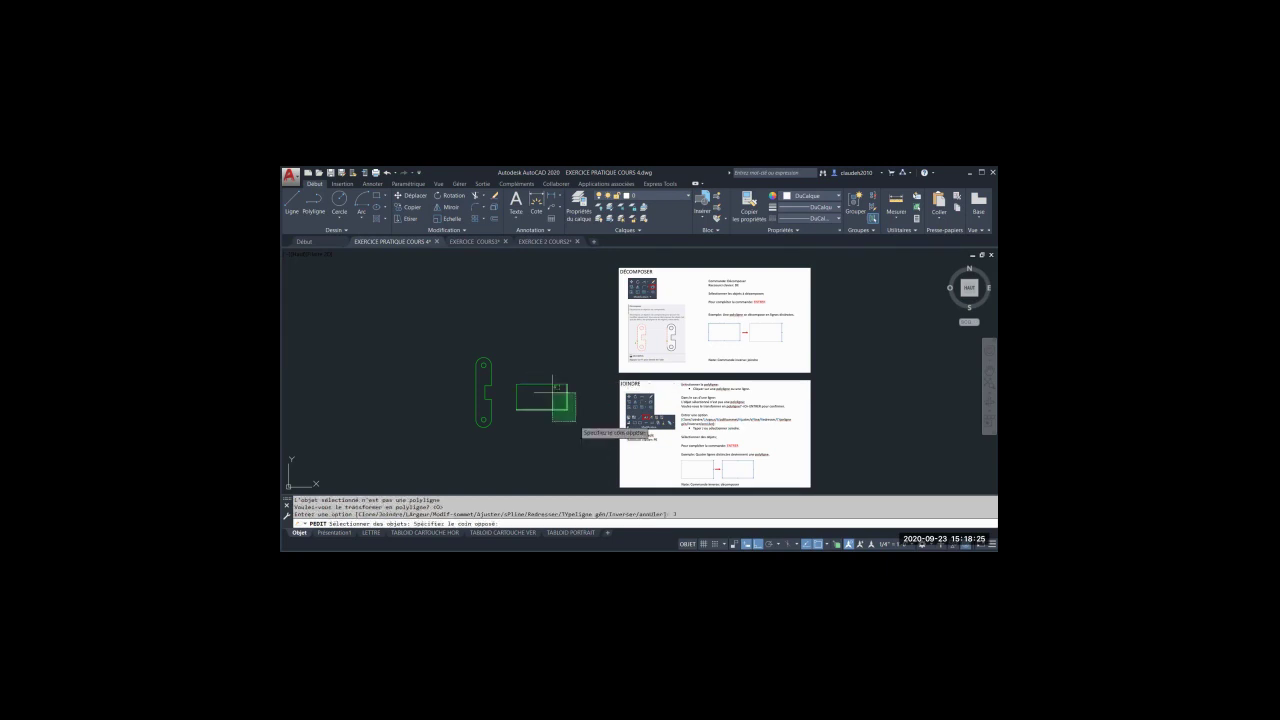
{"action": "left_click", "coordinate": [503, 363]}
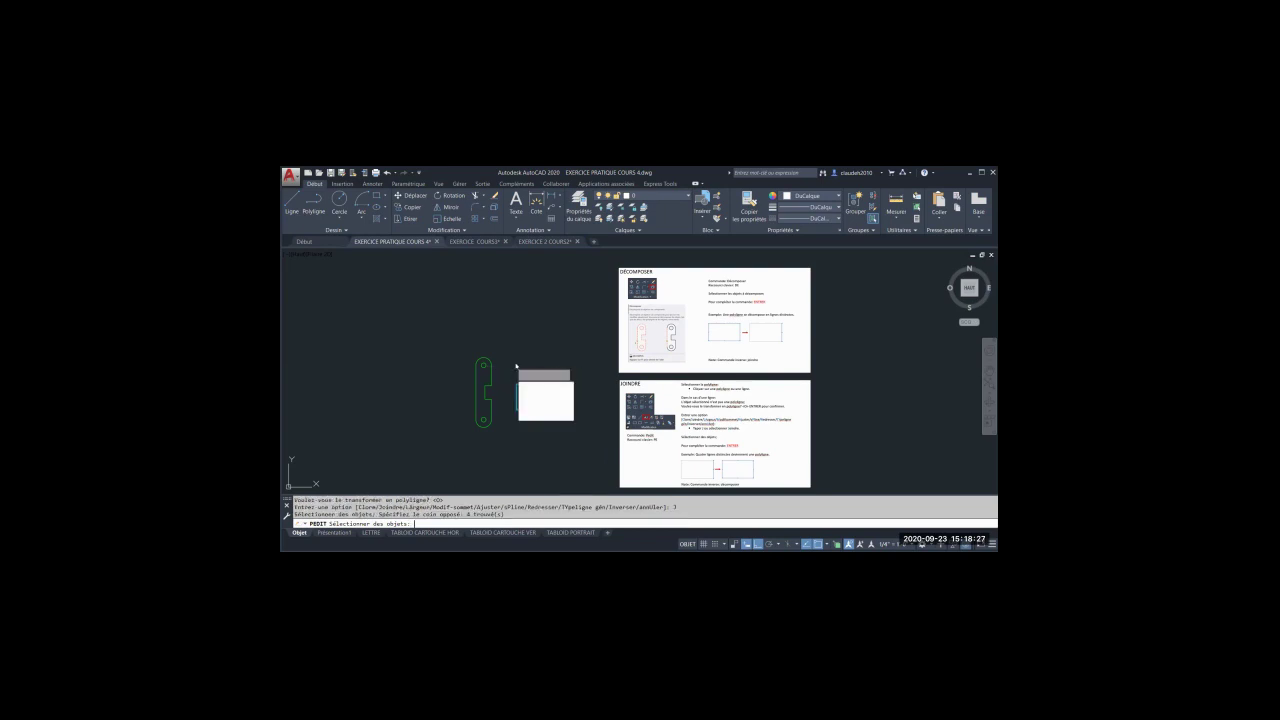
{"action": "key", "text": "Return"}
{"action": "key", "text": "Escape"}
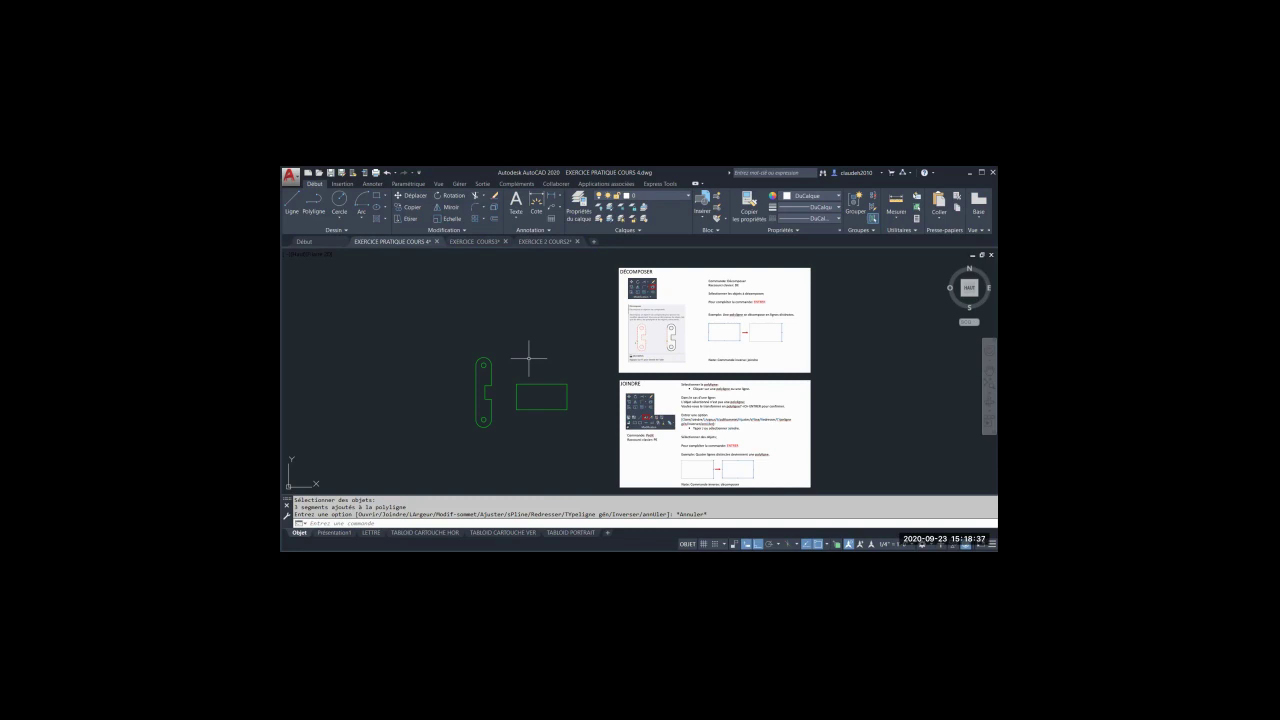
Step: Join the notched plate's outline segments into one polyline with the JOINDRE command and check the outline
{"action": "type", "text": "JOINDRE"}
{"action": "key", "text": "Return"}
{"action": "left_click", "coordinate": [503, 434]}
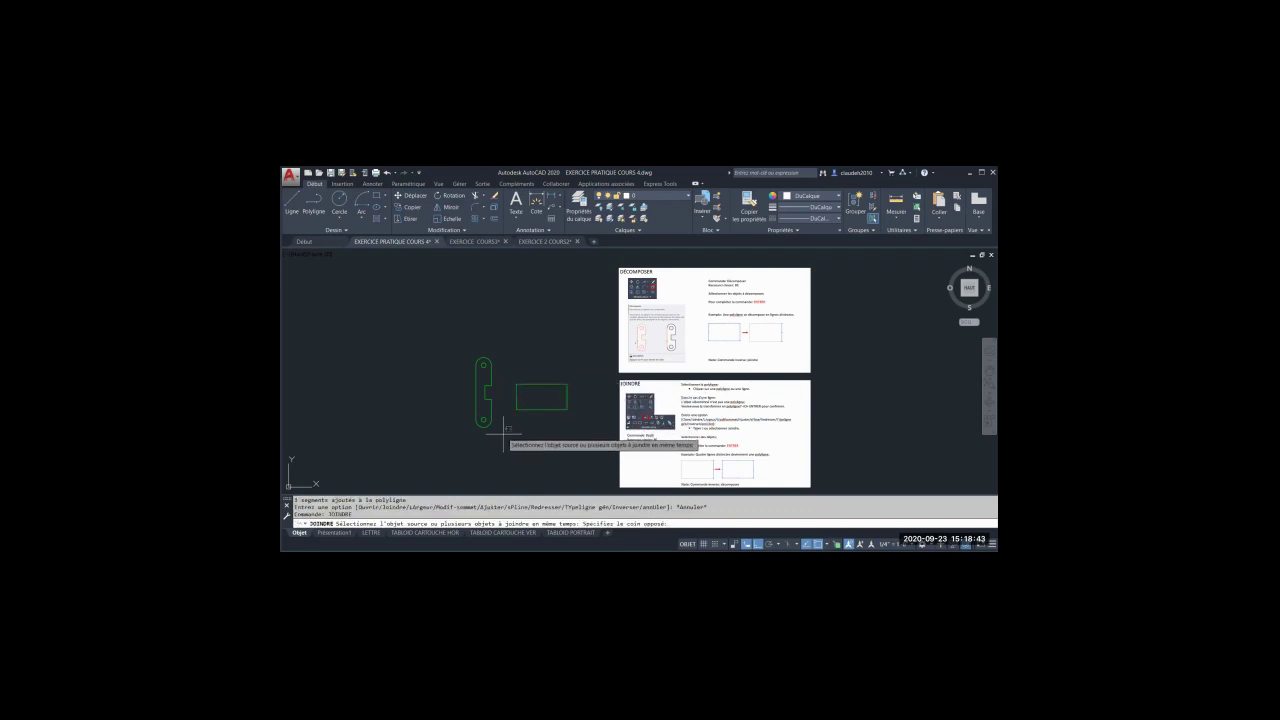
{"action": "left_click", "coordinate": [443, 338]}
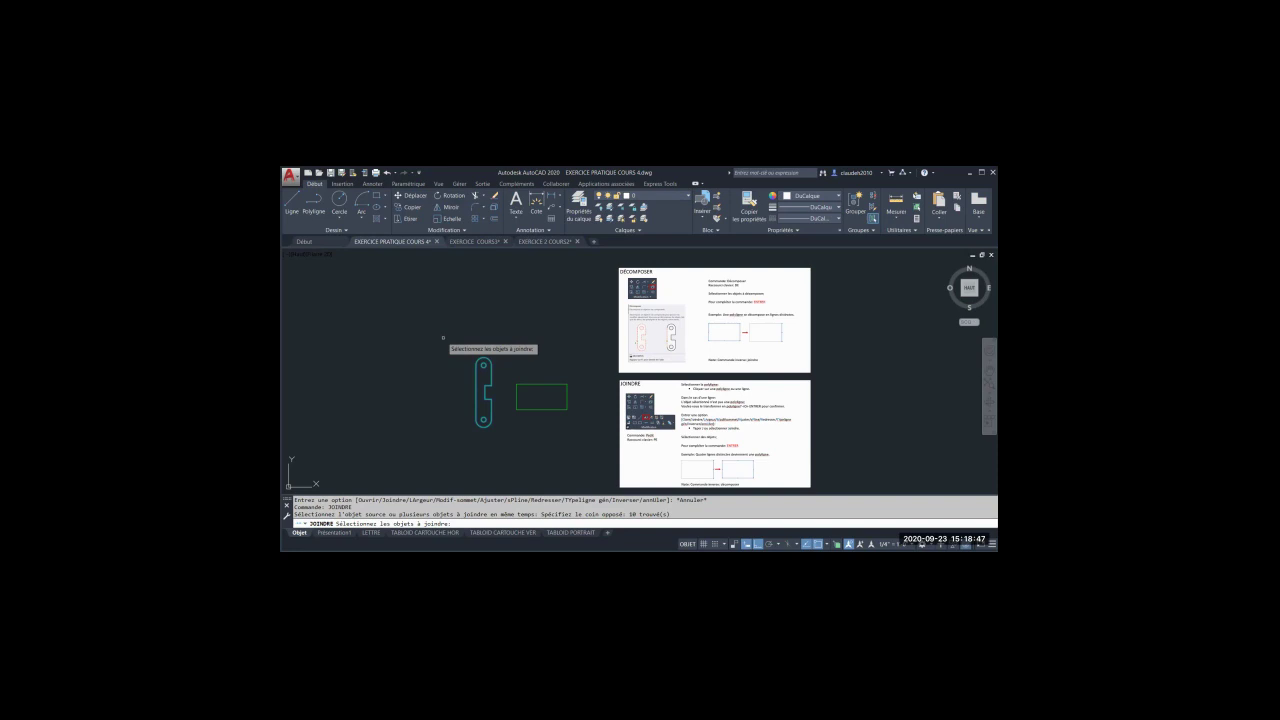
{"action": "key", "text": "Return"}
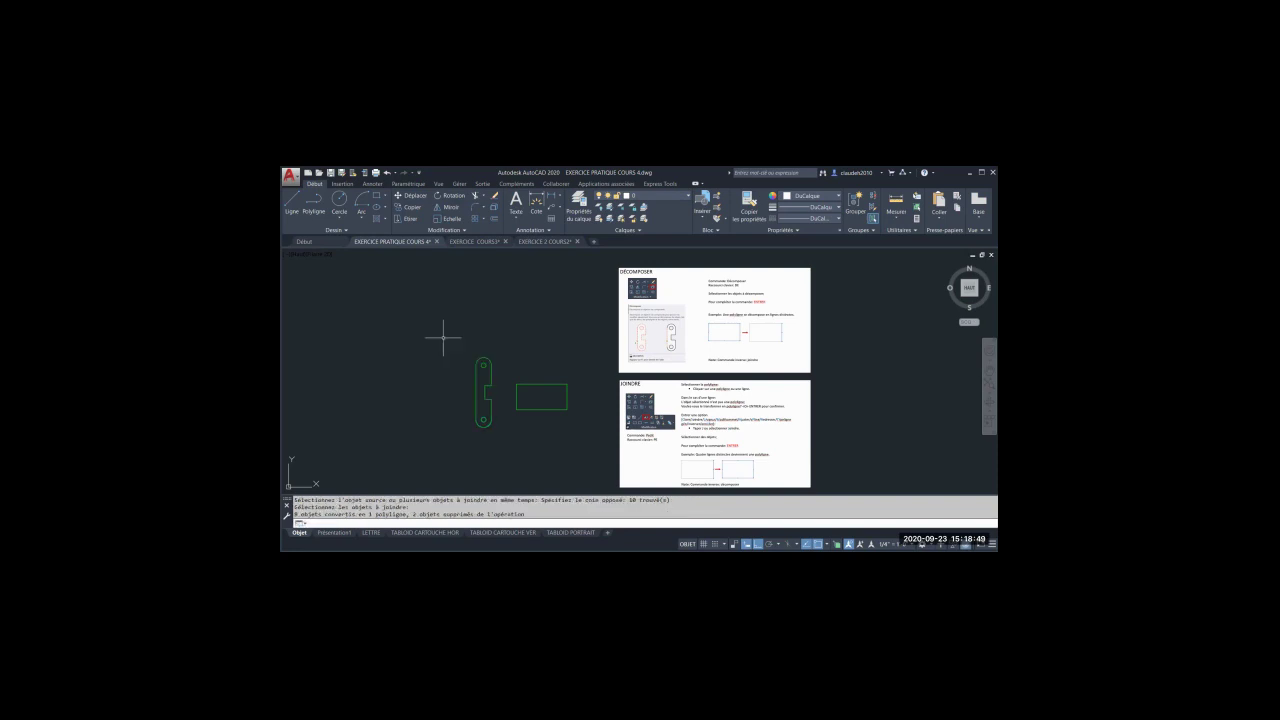
{"action": "left_click", "coordinate": [490, 362]}
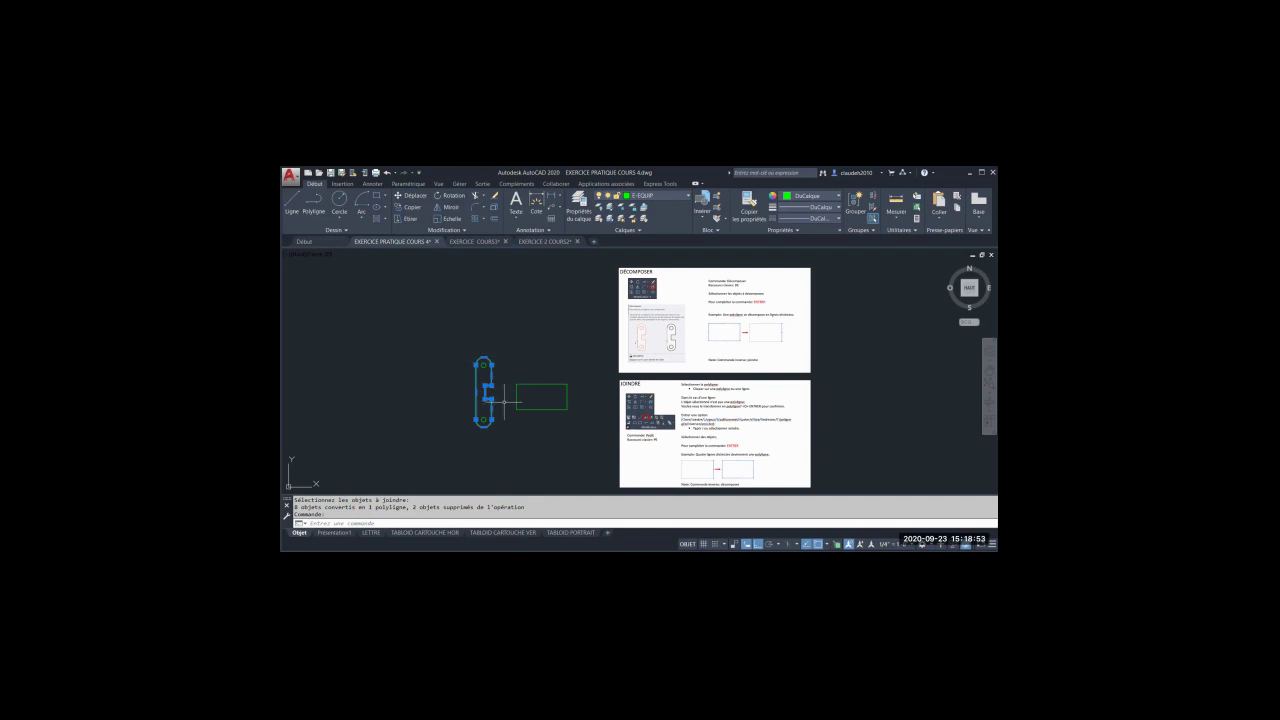
{"action": "key", "text": "Escape"}
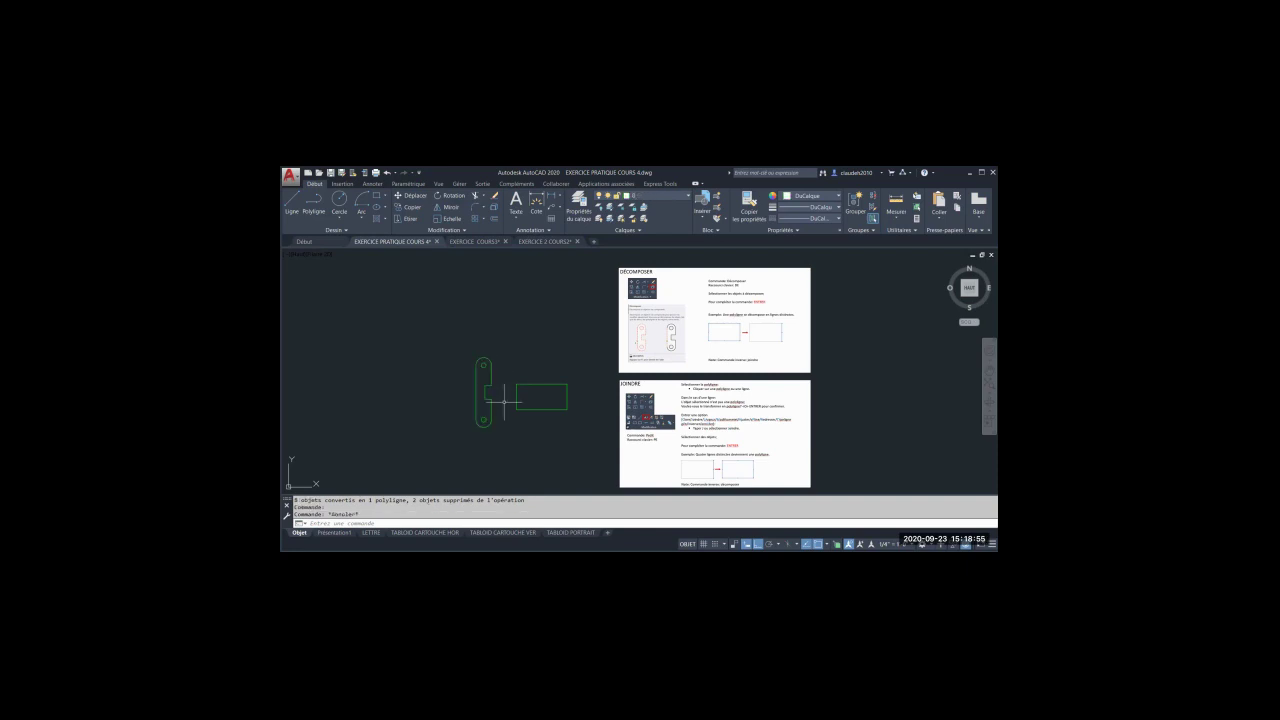